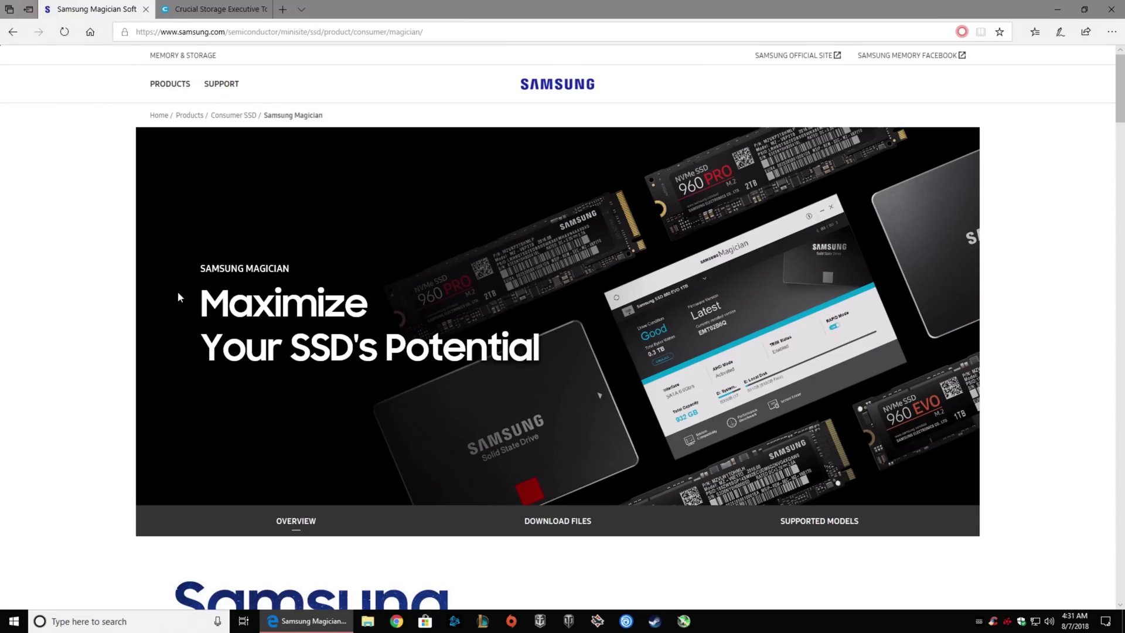
Jump to the Download Files section and highlight the Magician Software entry
scroll(719, 324, down, 1)
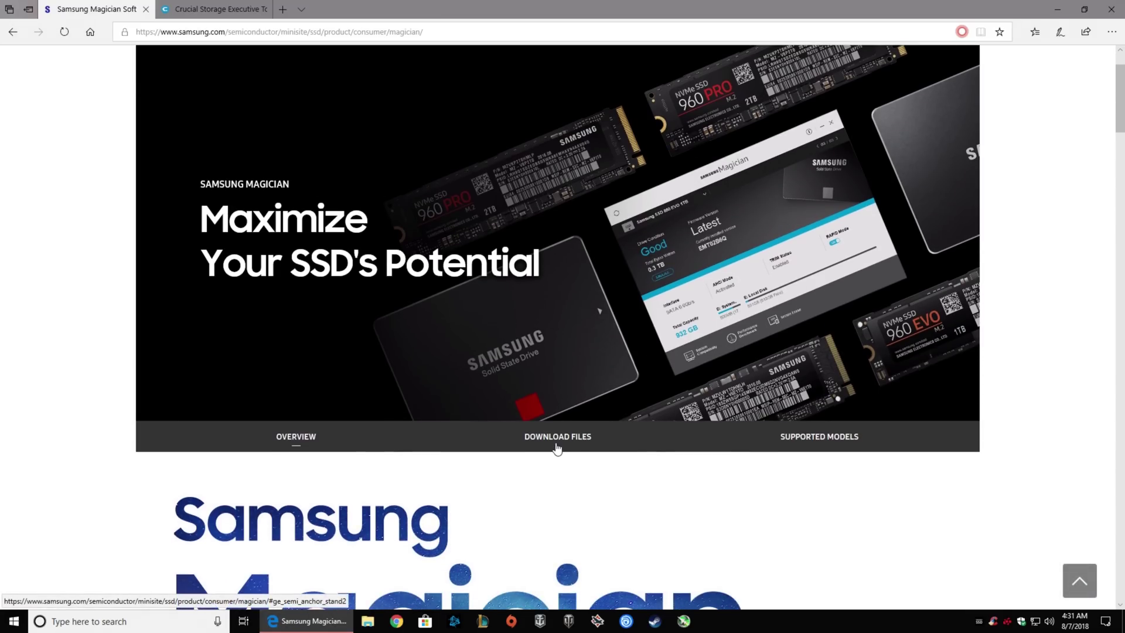
click(558, 449)
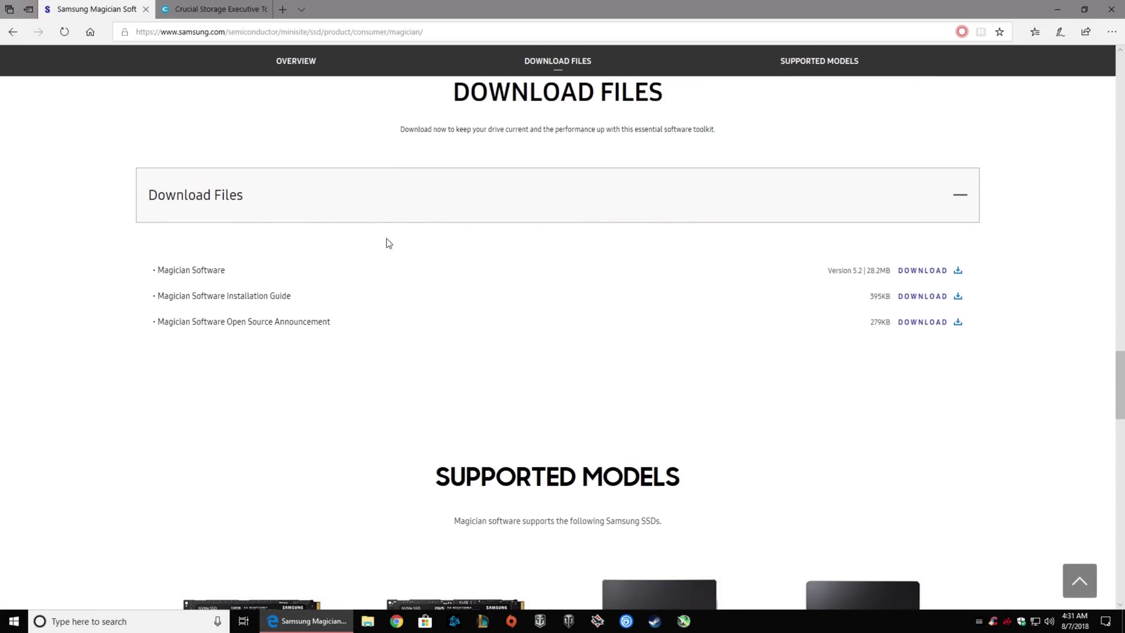
drag(159, 266, 252, 264)
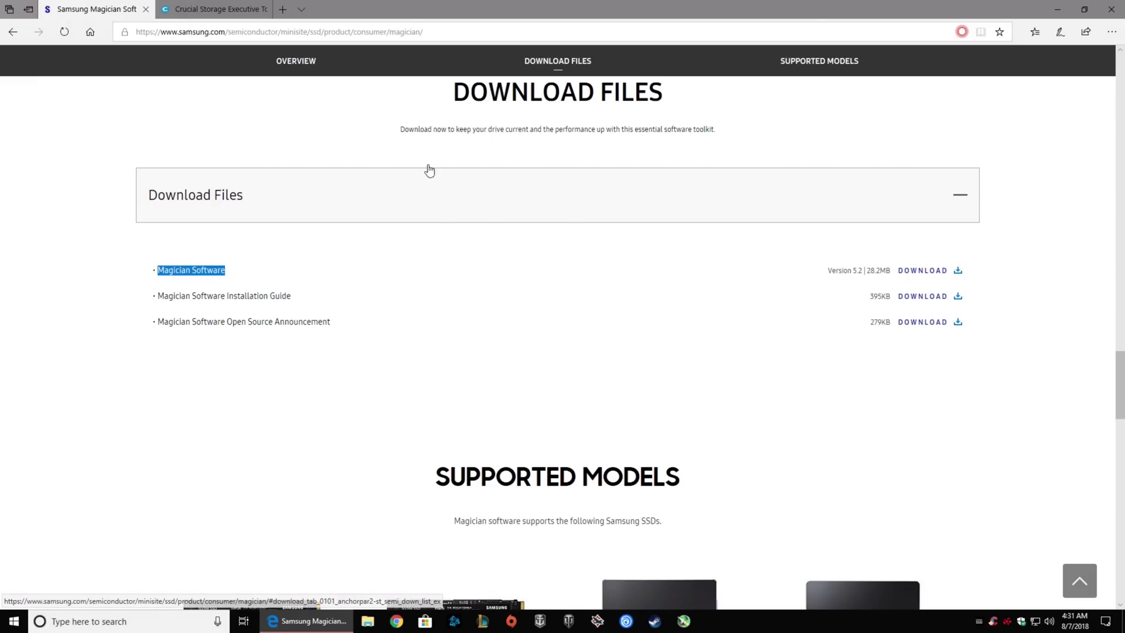
Scroll through Samsung's full Supported Models list, then move to the Crucial Storage Executive page
scroll(373, 193, down, 6)
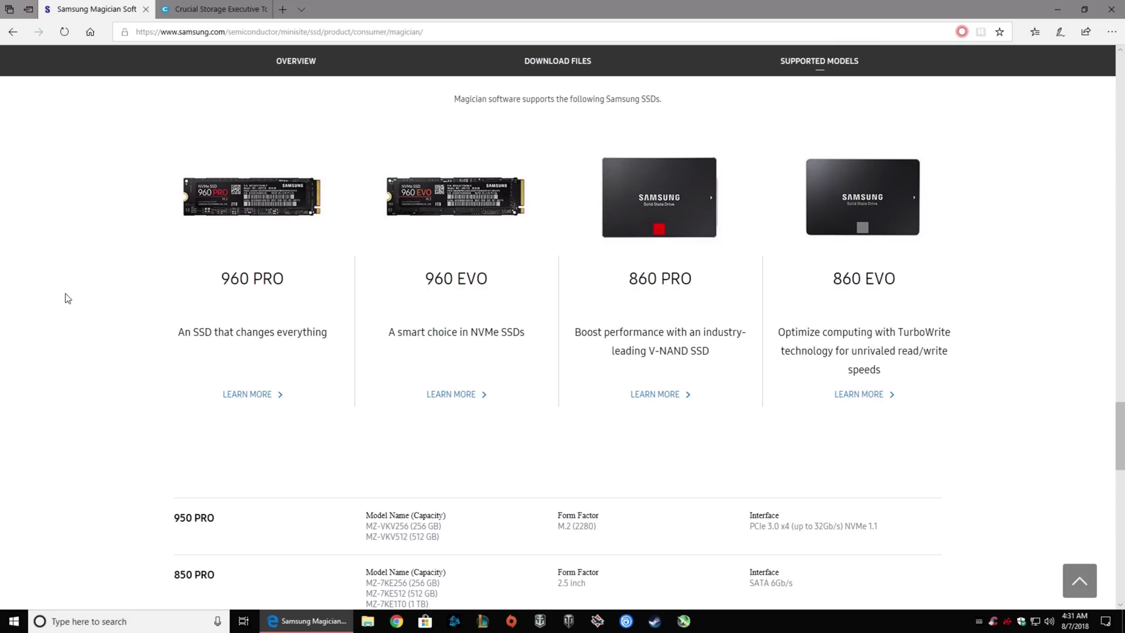
scroll(67, 298, down, 10)
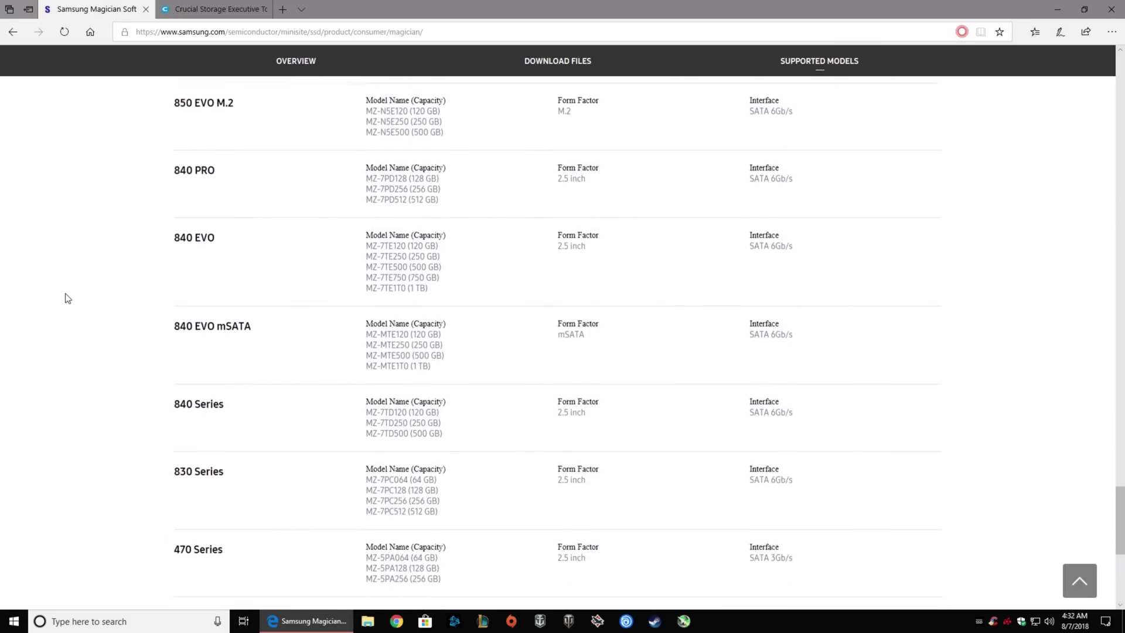
scroll(67, 298, down, 3)
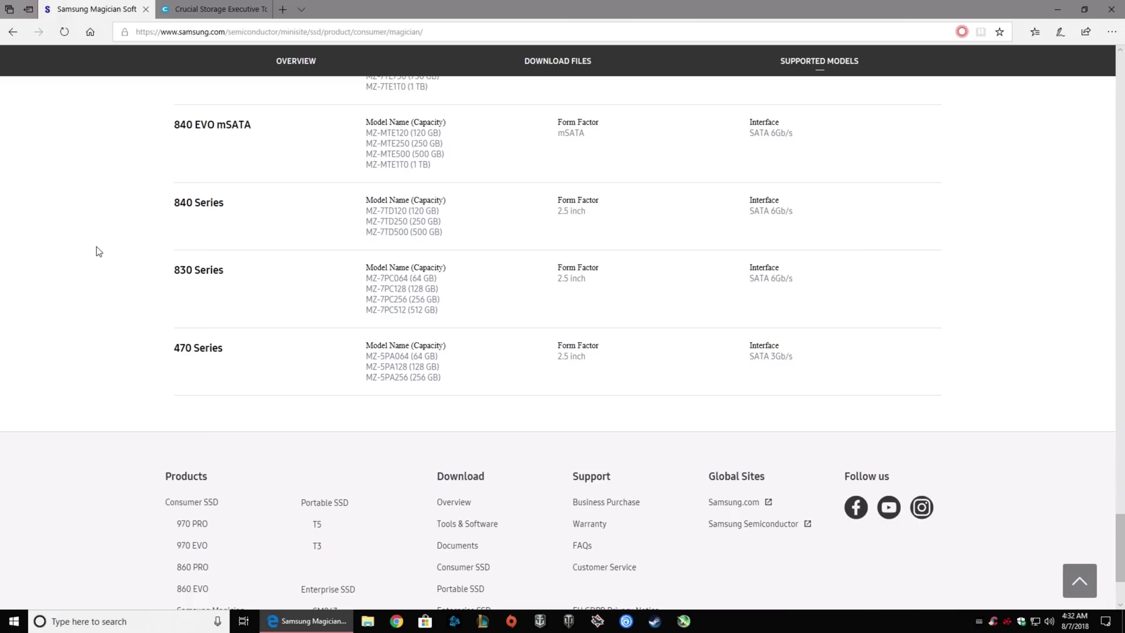
click(231, 7)
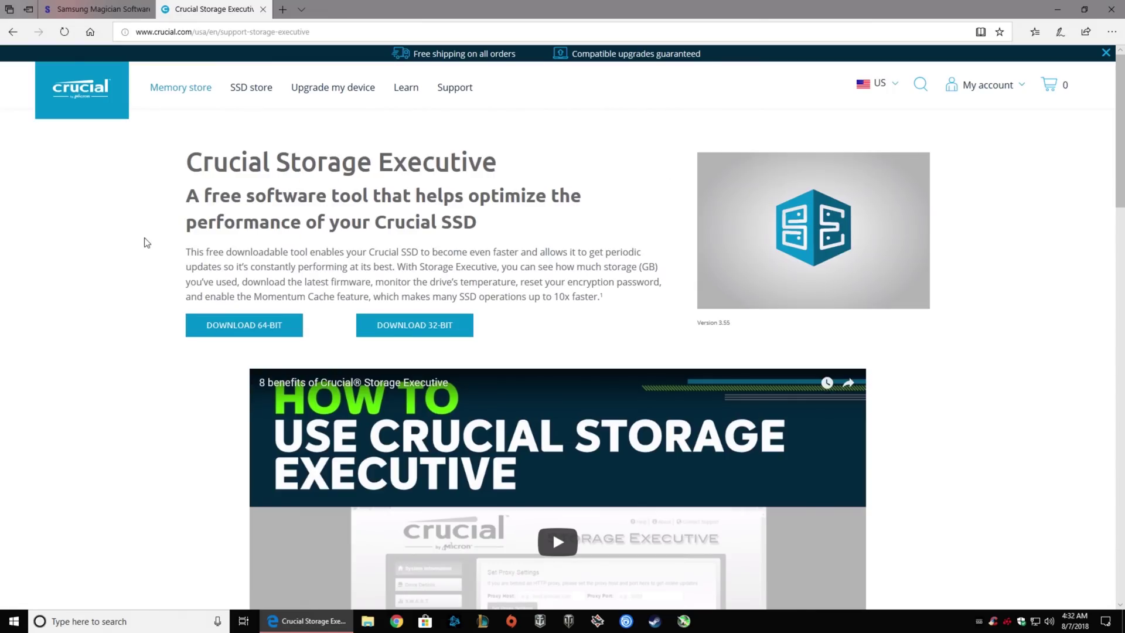
Highlight the Storage Executive heading, its Momentum Cache, firmware and clear-data benefits, and compatible drives
drag(187, 165, 526, 159)
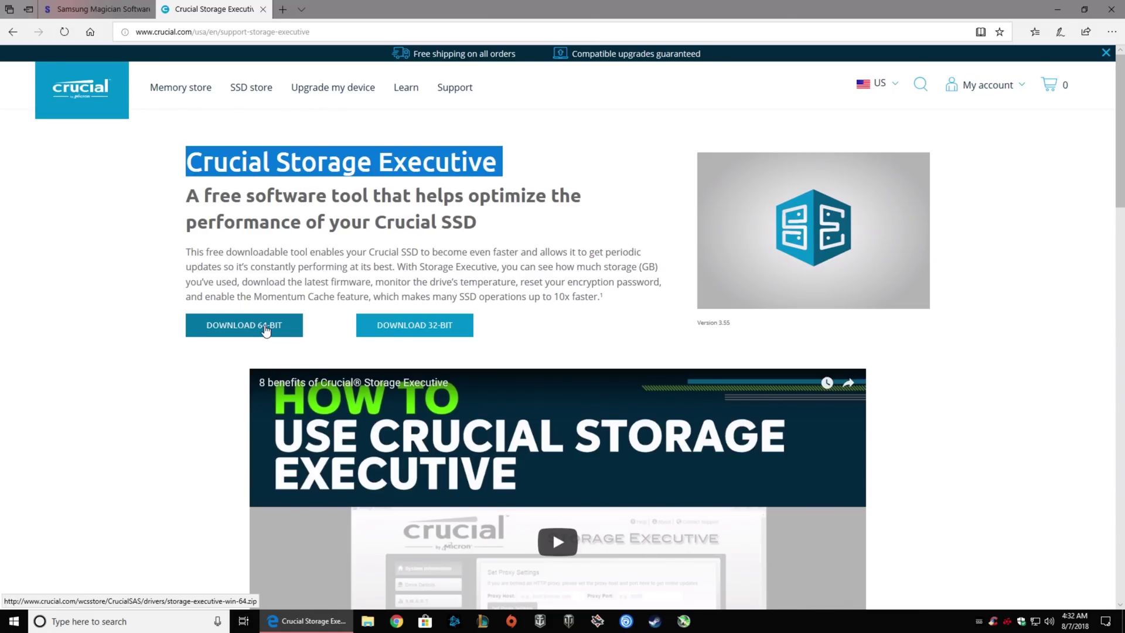
scroll(123, 317, down, 8)
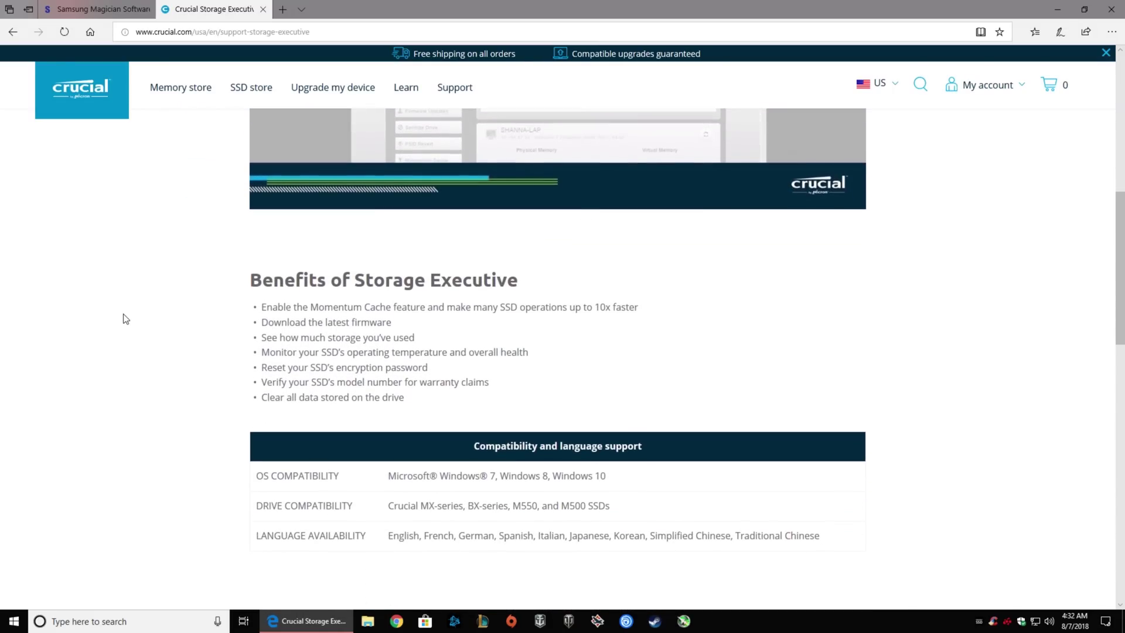
scroll(125, 318, down, 2)
drag(263, 222, 425, 217)
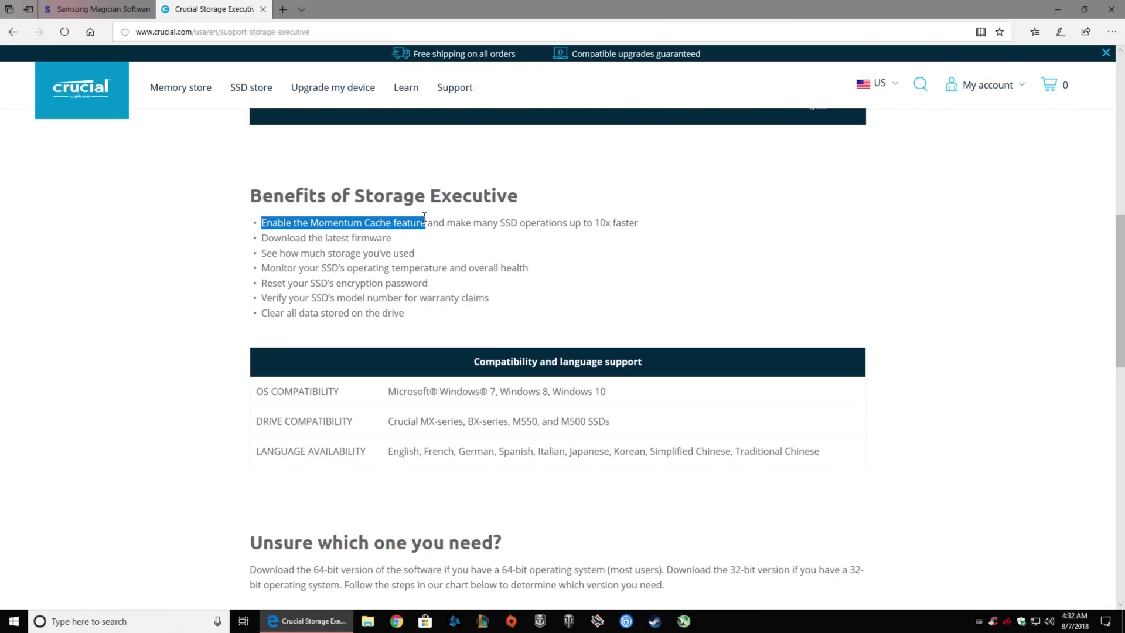
drag(262, 238, 416, 236)
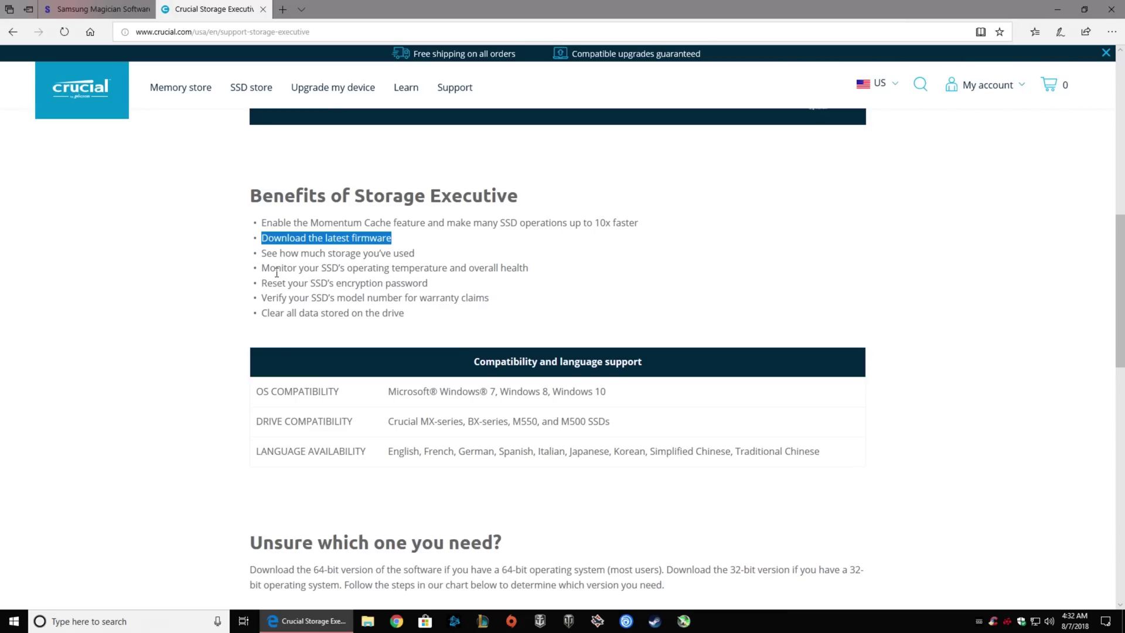
triple_click(270, 312)
drag(387, 422, 671, 426)
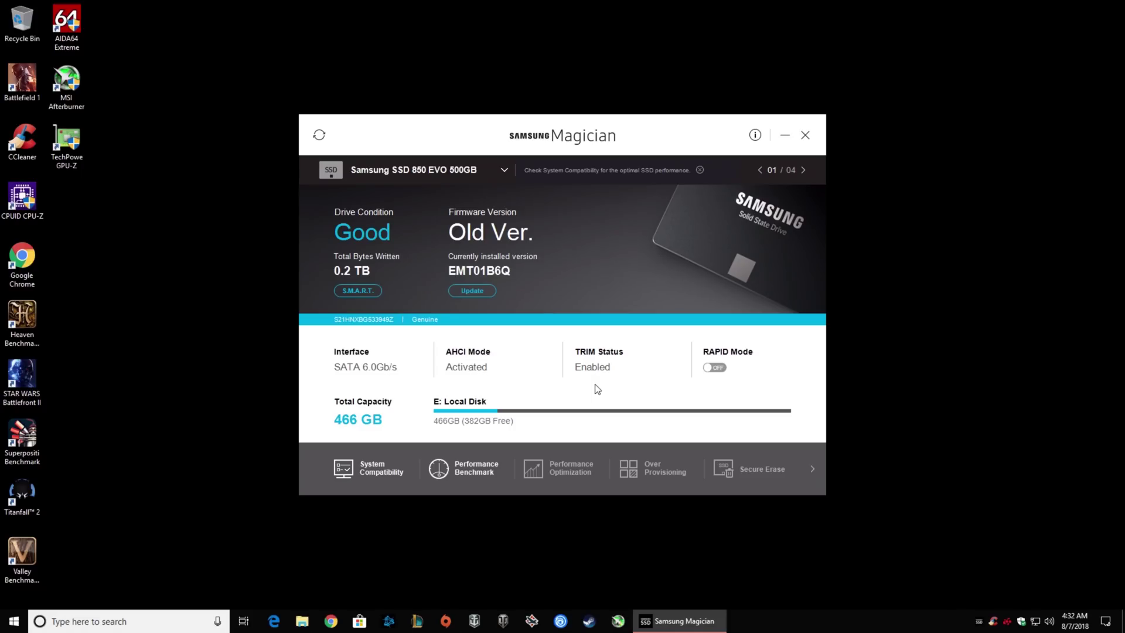
Update the 850 EVO 500GB firmware, accepting the compatibility notice and shutting down to install
click(478, 288)
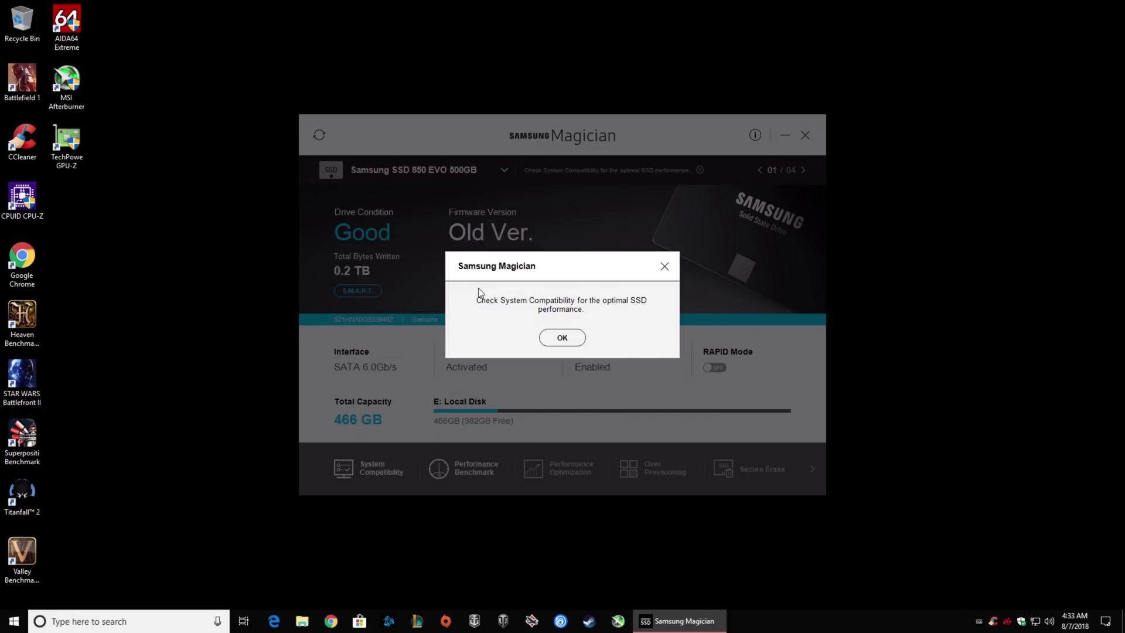
click(562, 340)
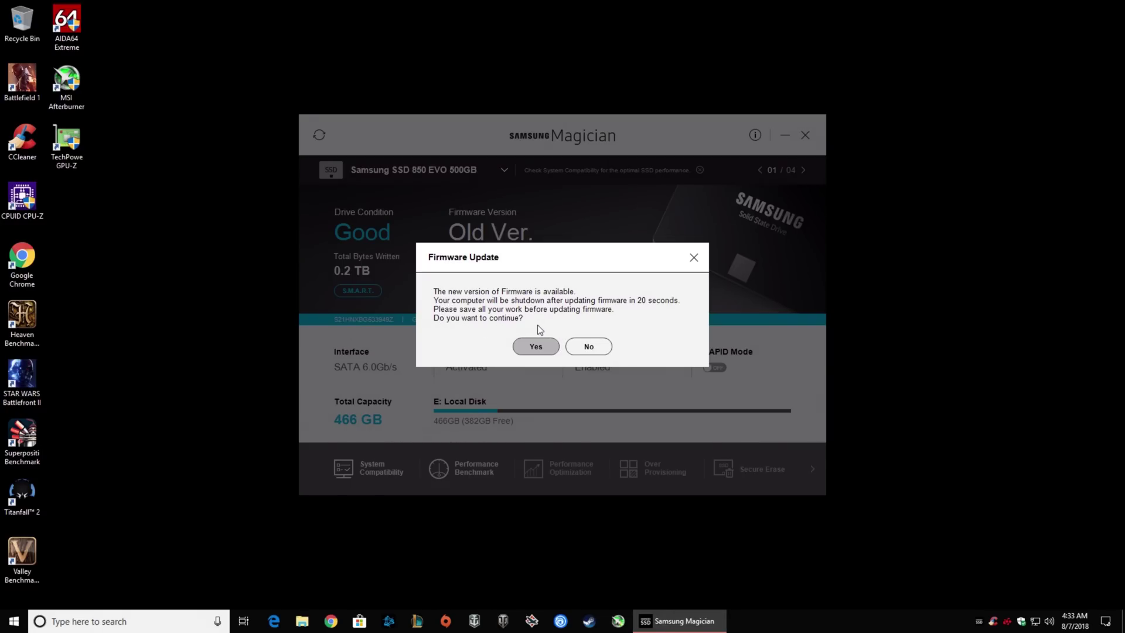
click(537, 348)
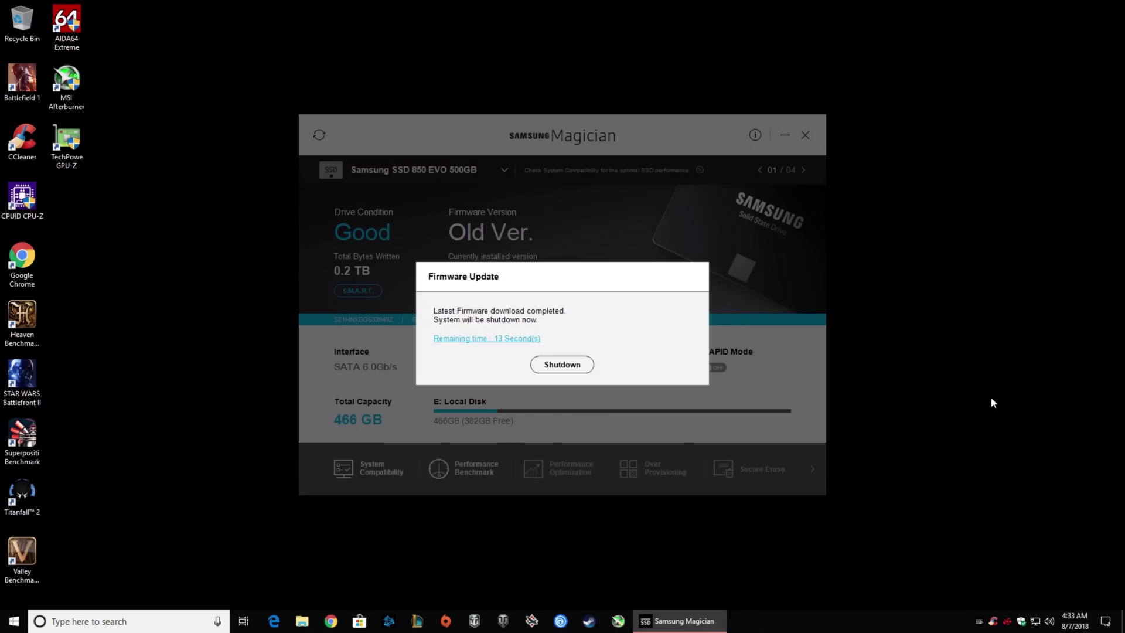
click(569, 366)
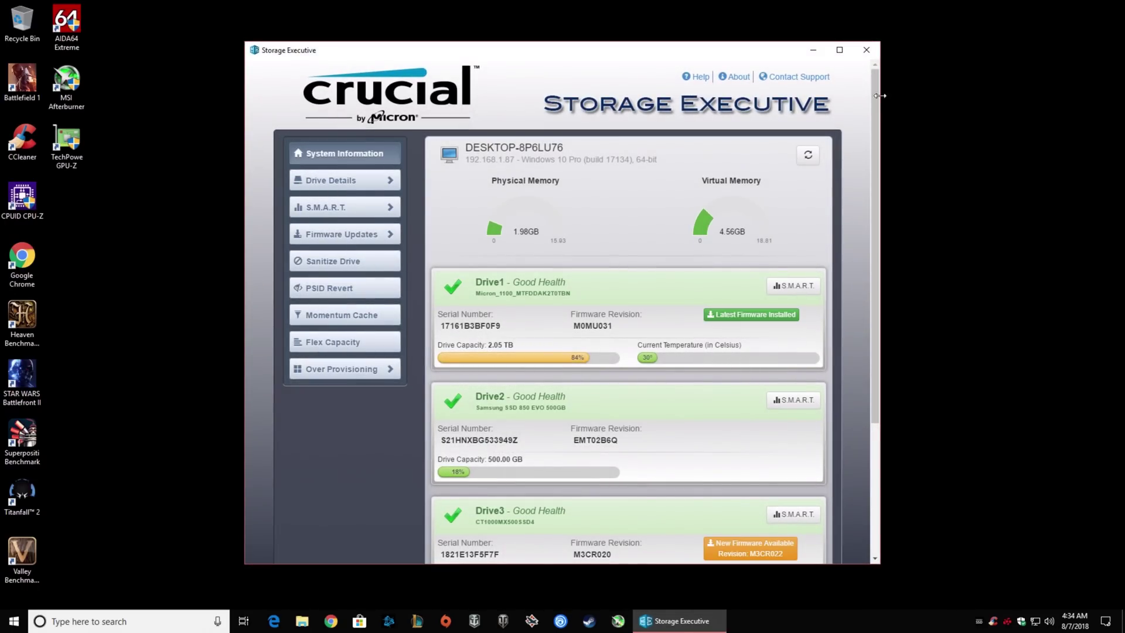
Maximize Storage Executive and open the firmware update page for Drive3, the CT1000MX500SSD4
click(848, 51)
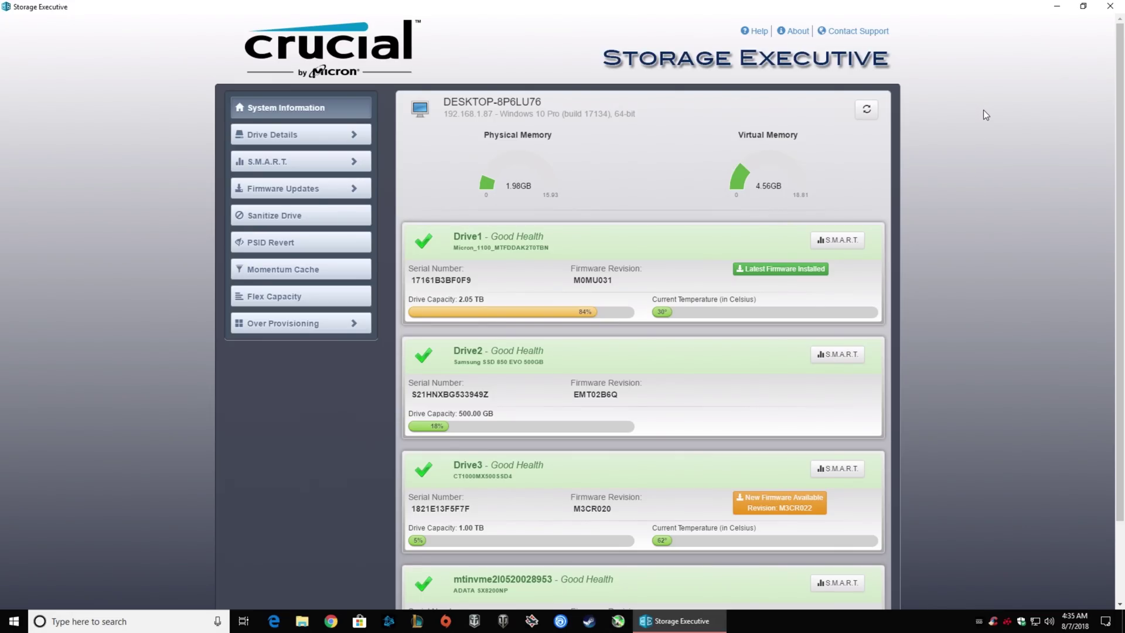
scroll(983, 110, down, 2)
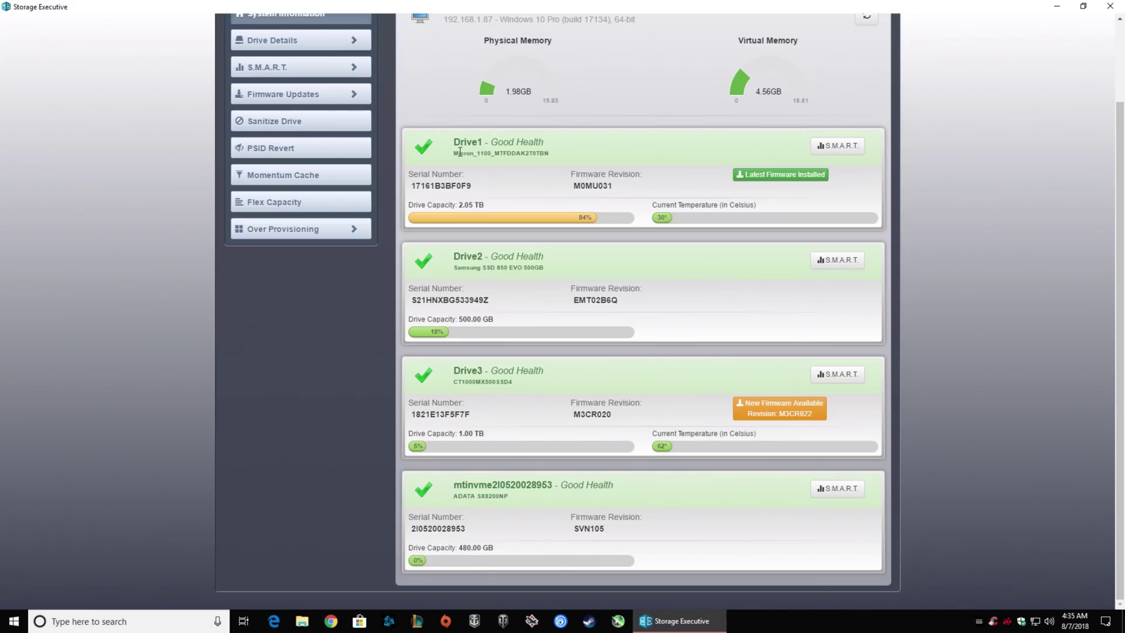
drag(455, 153, 492, 153)
drag(456, 383, 520, 384)
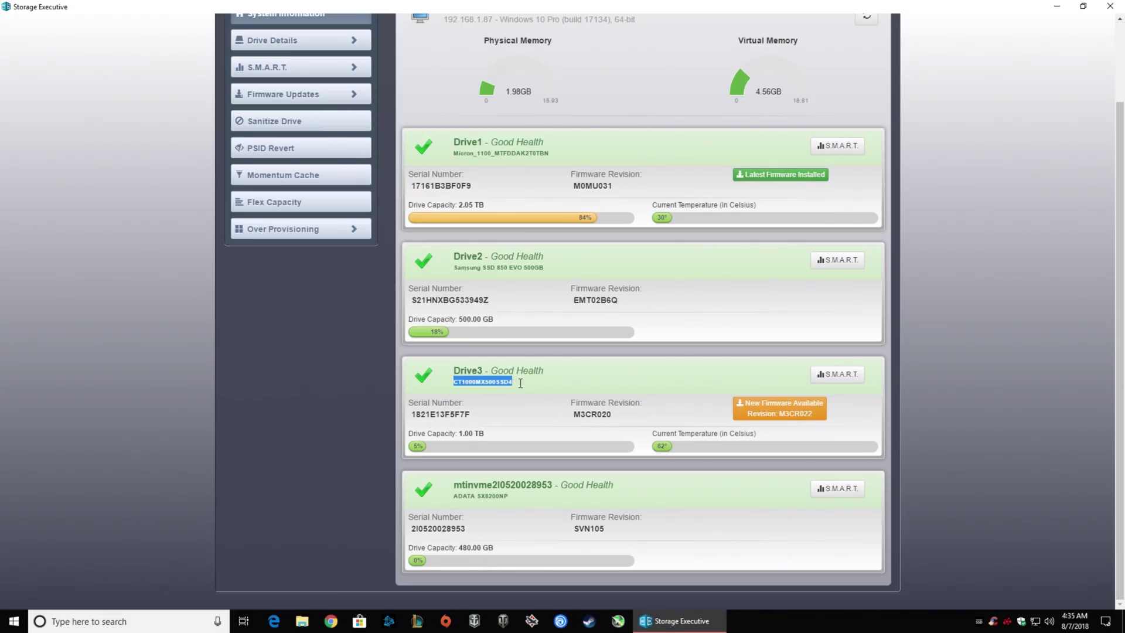
click(787, 415)
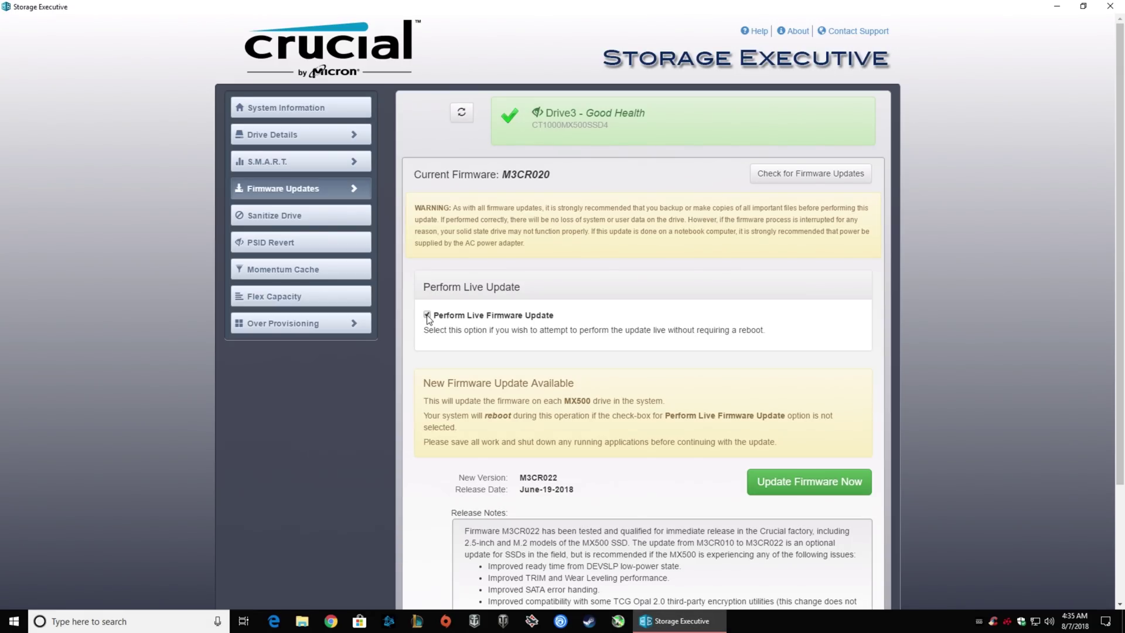
Install firmware M3CR022 on Drive3, replacing M3CR020, using the live firmware update
scroll(416, 384, down, 2)
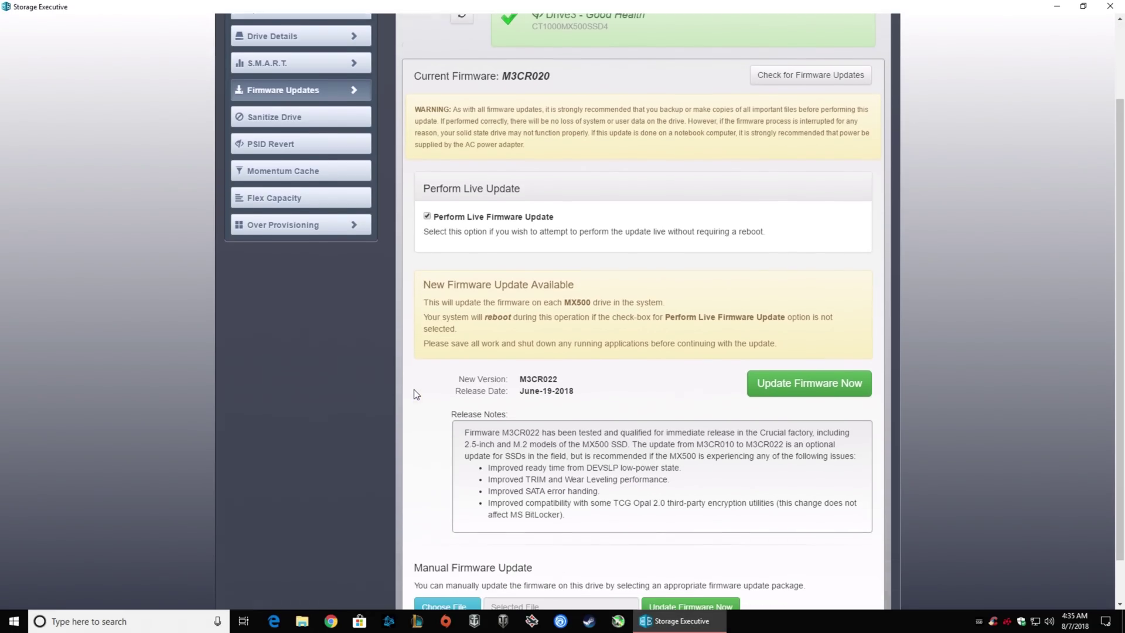
double_click(527, 56)
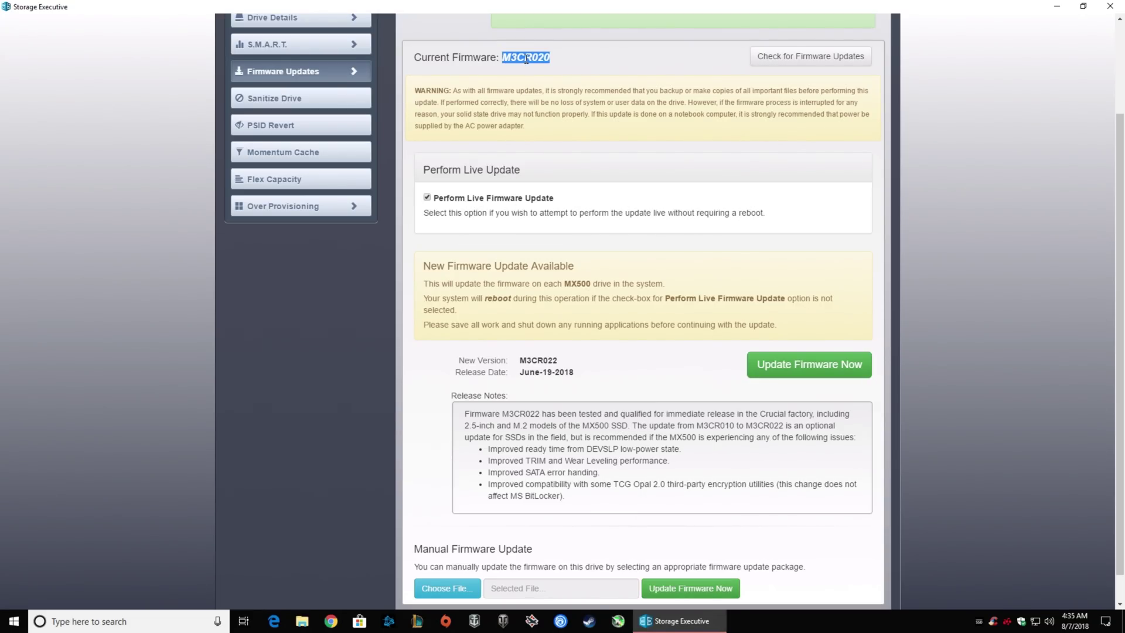
click(537, 356)
double_click(538, 358)
click(778, 375)
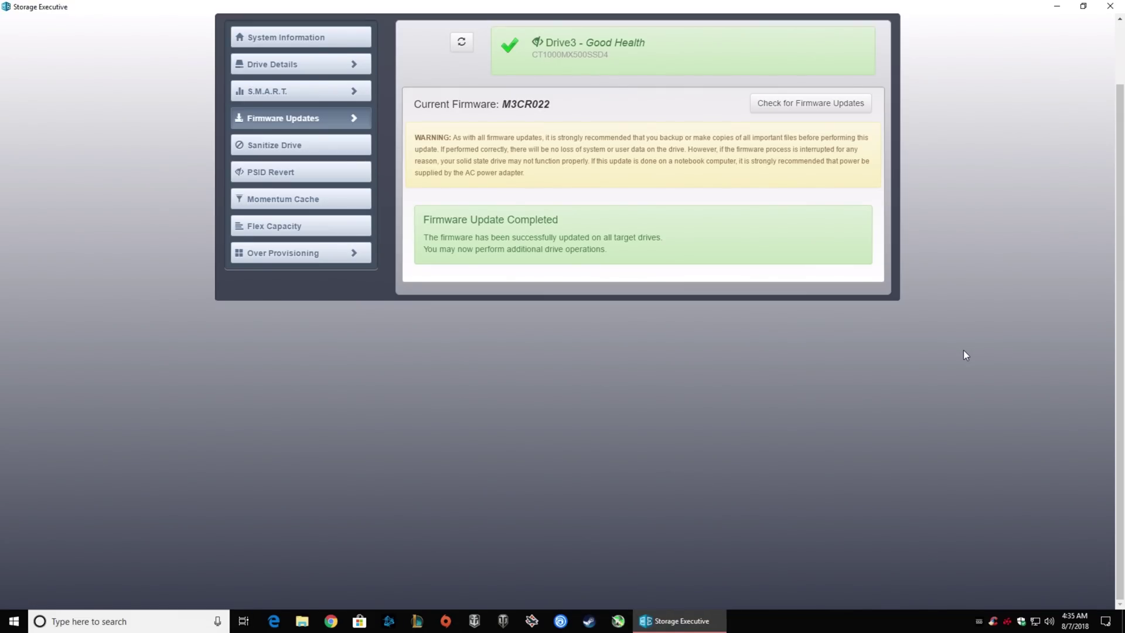
click(322, 64)
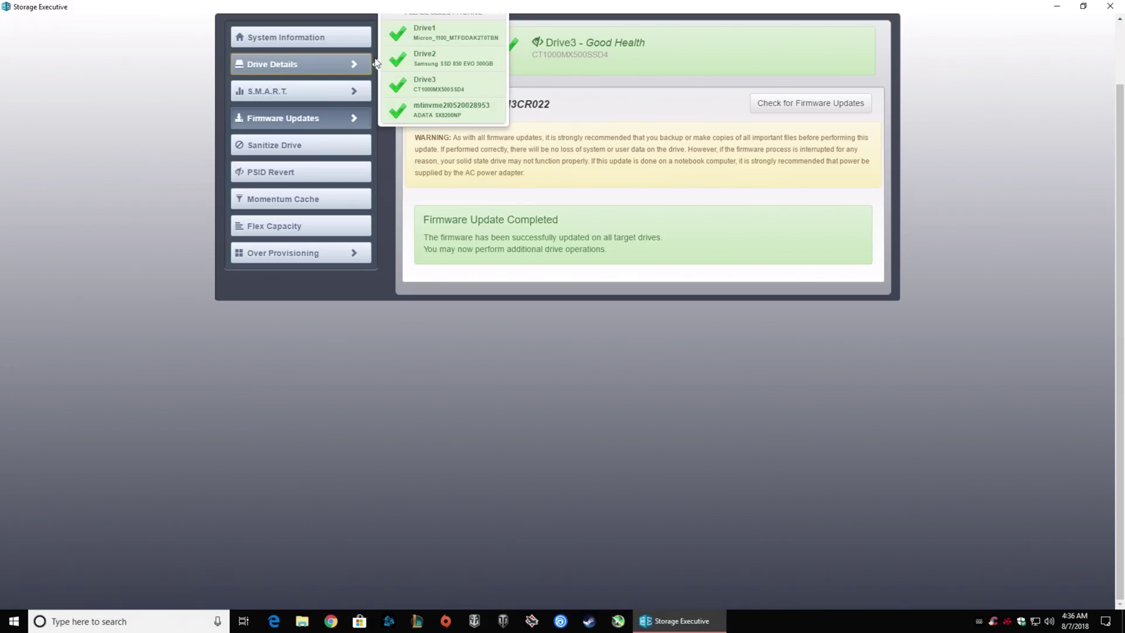
Check Drive3's details show Latest Firmware Installed, then view the Momentum Cache page
click(431, 82)
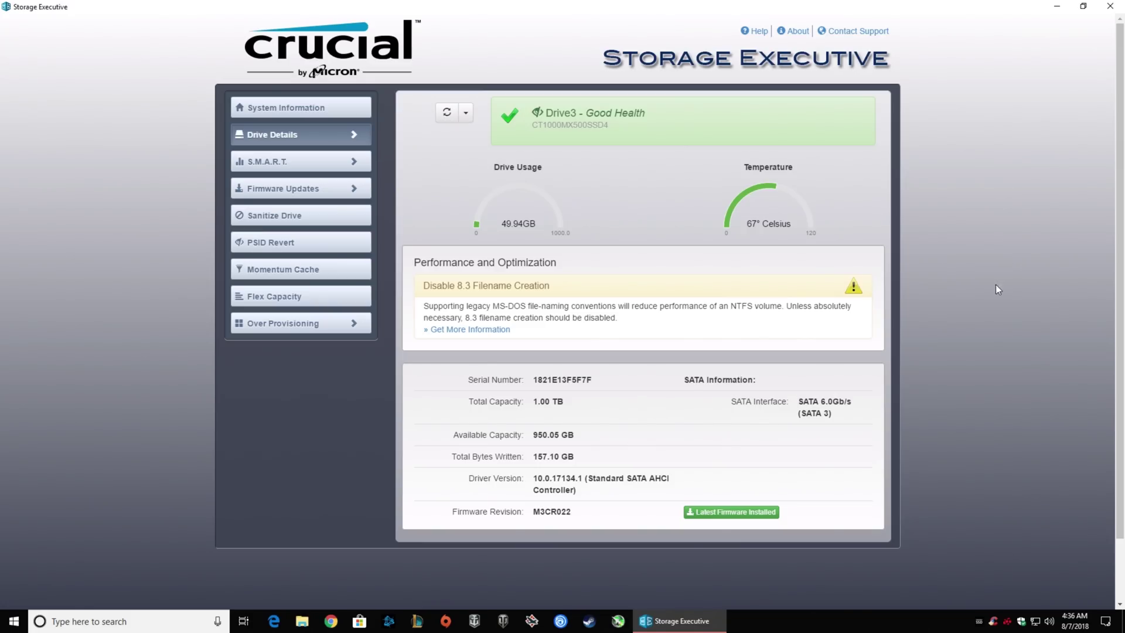
click(721, 514)
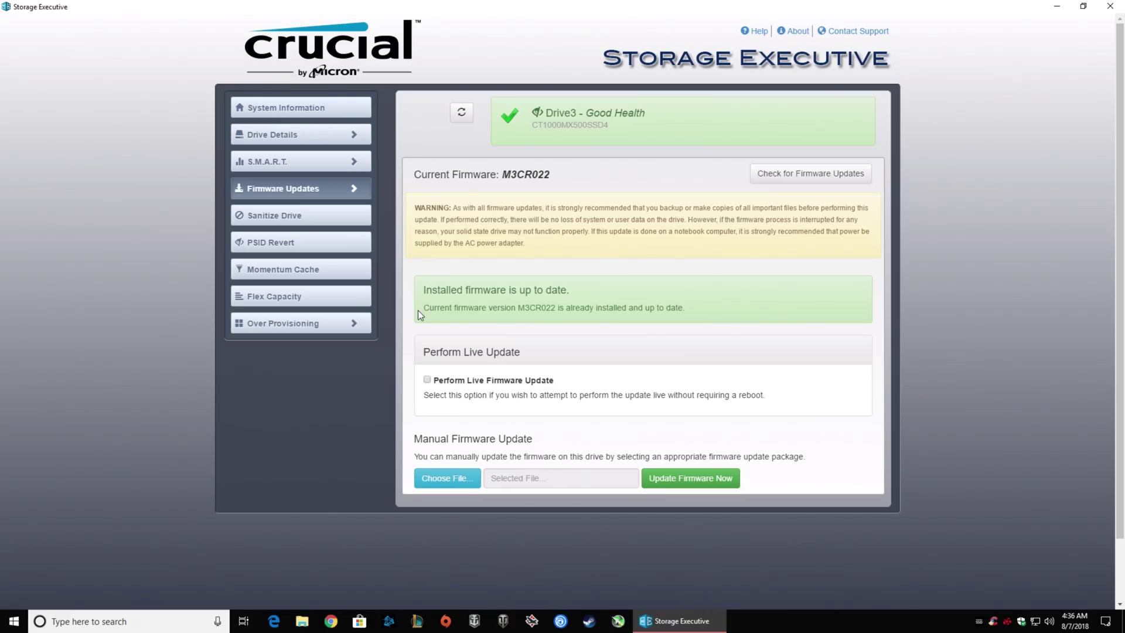
click(285, 275)
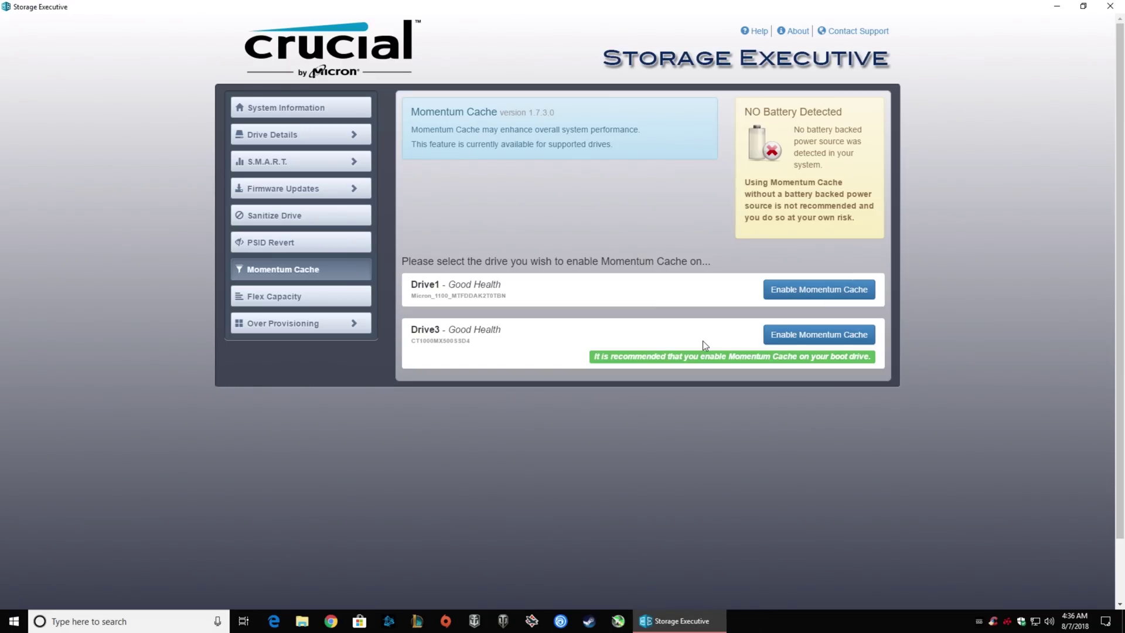
click(810, 336)
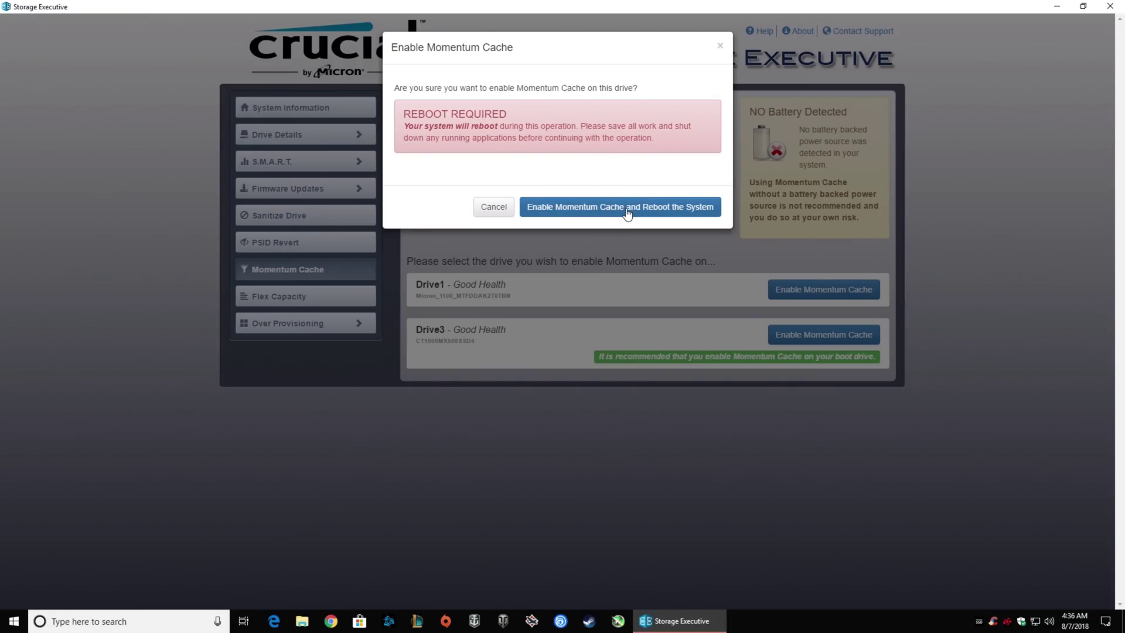
click(497, 208)
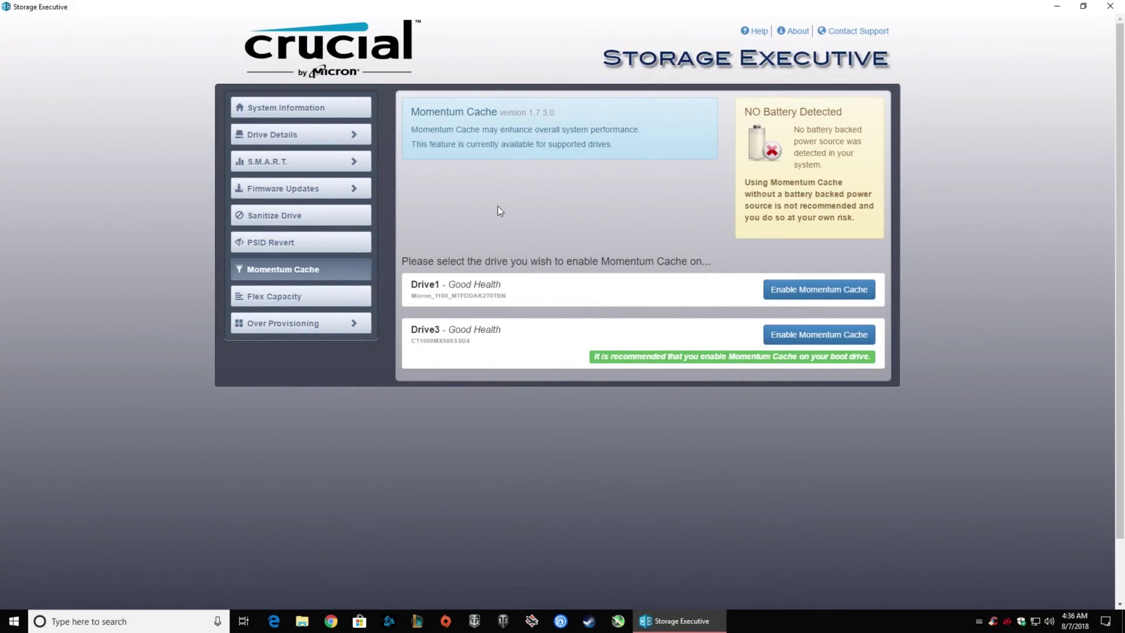